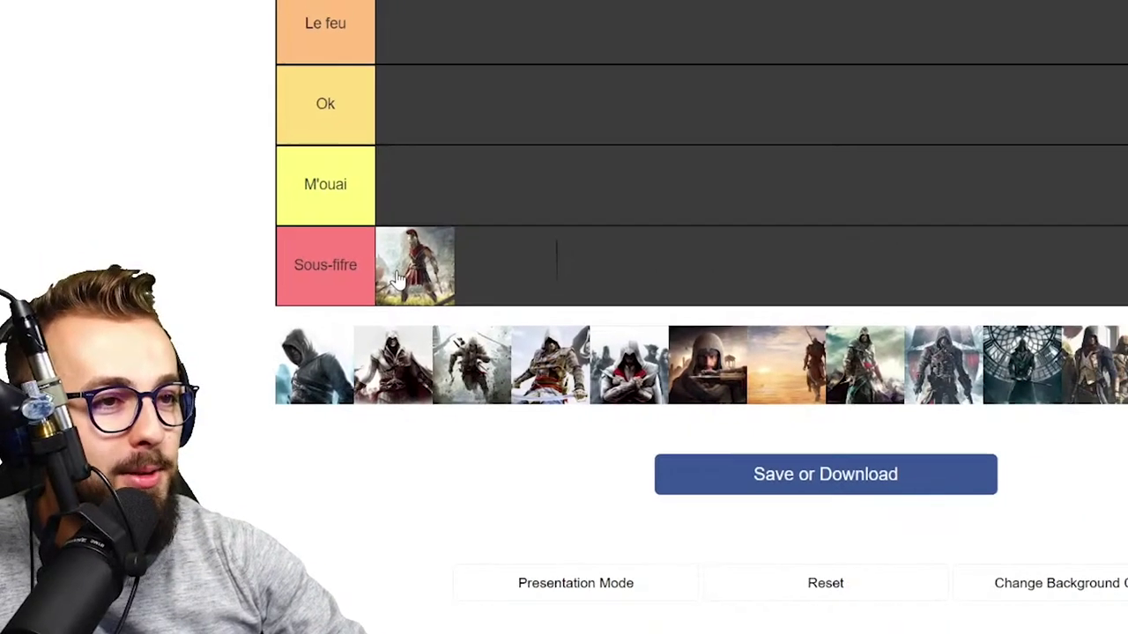
Select the Sous-fifre tier label text so it can be renamed.
mouse_move(399, 278)
mouse_down()
mouse_move(376, 70)
mouse_move(387, 296)
mouse_up()
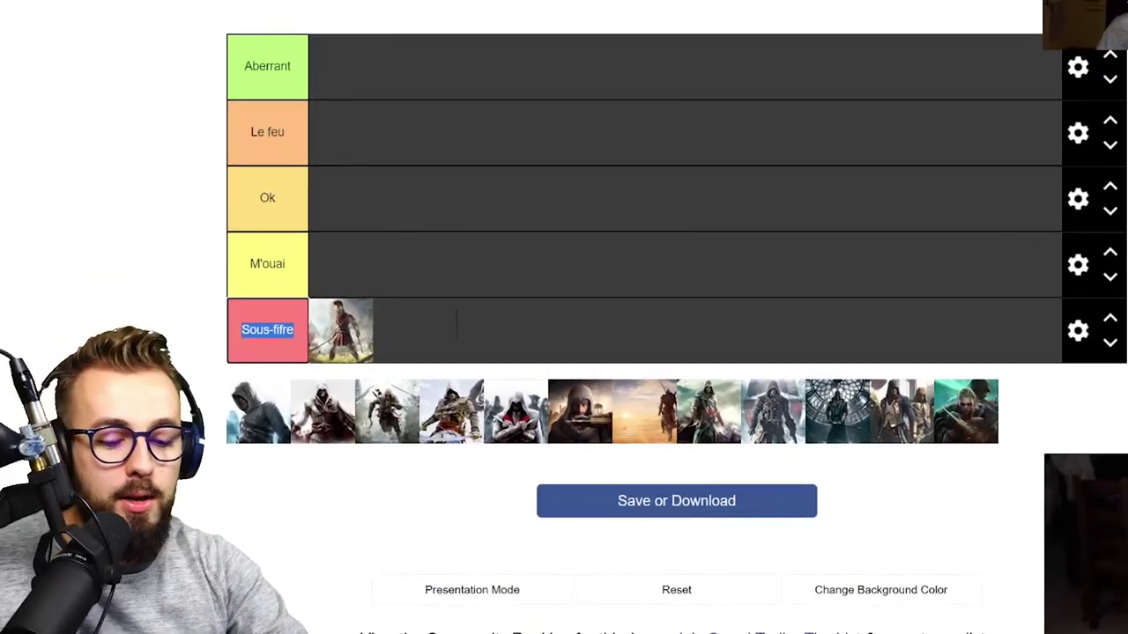
Rename the Sous-fifre tier to 'C'est de la merde'.
text(C)
text('est de la m)
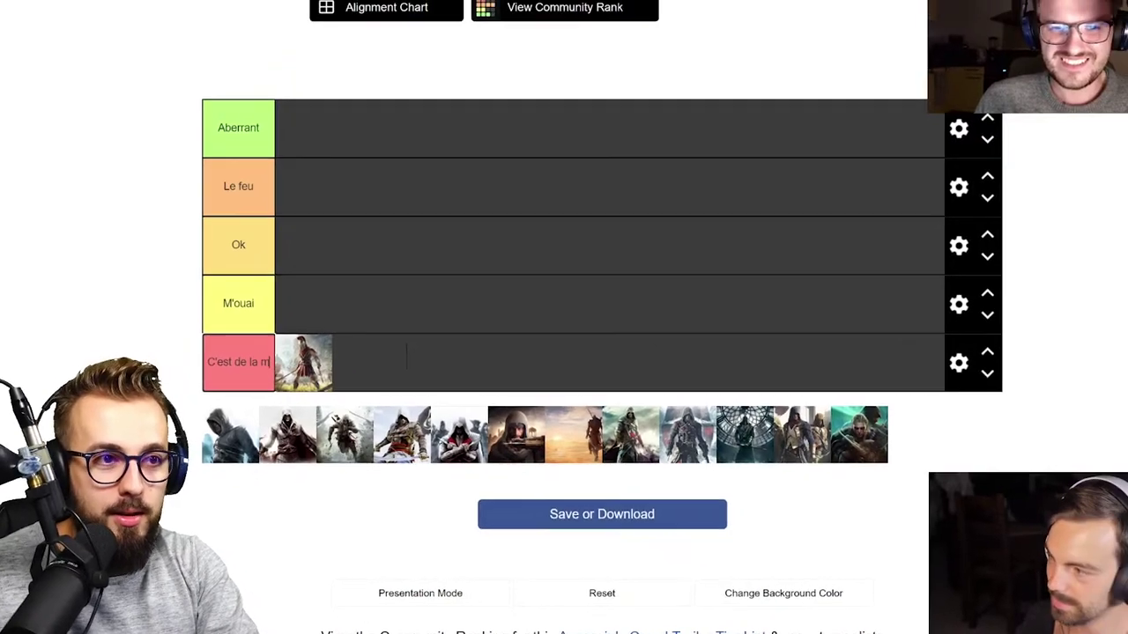
text(erde)
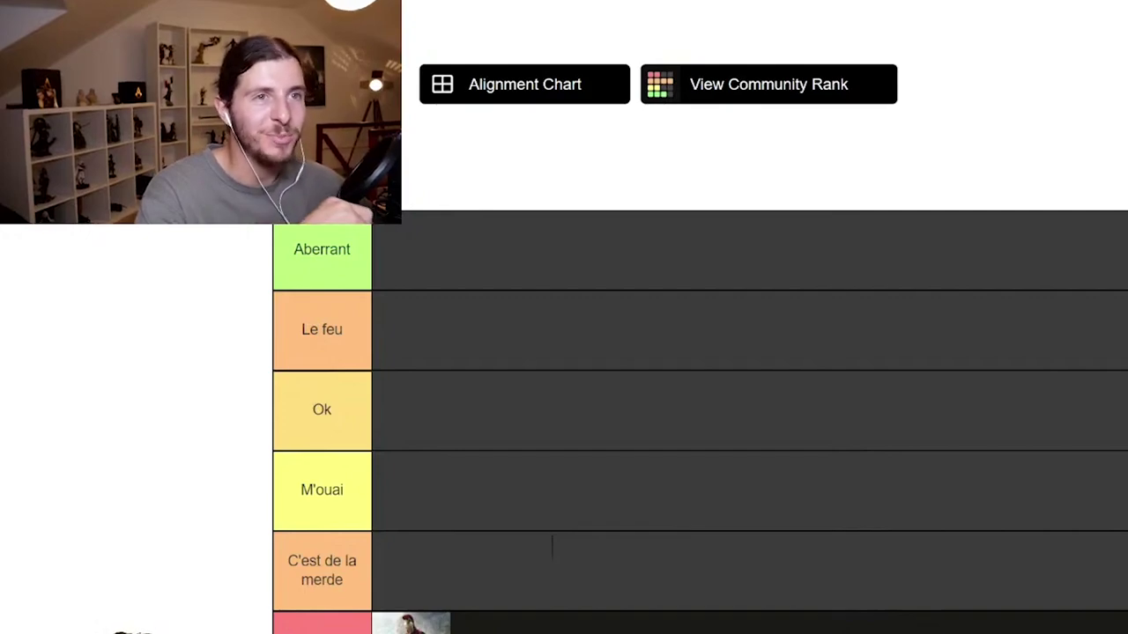
Place the Altaïr trailer in the Ok tier.
drag(423, 630, 426, 444)
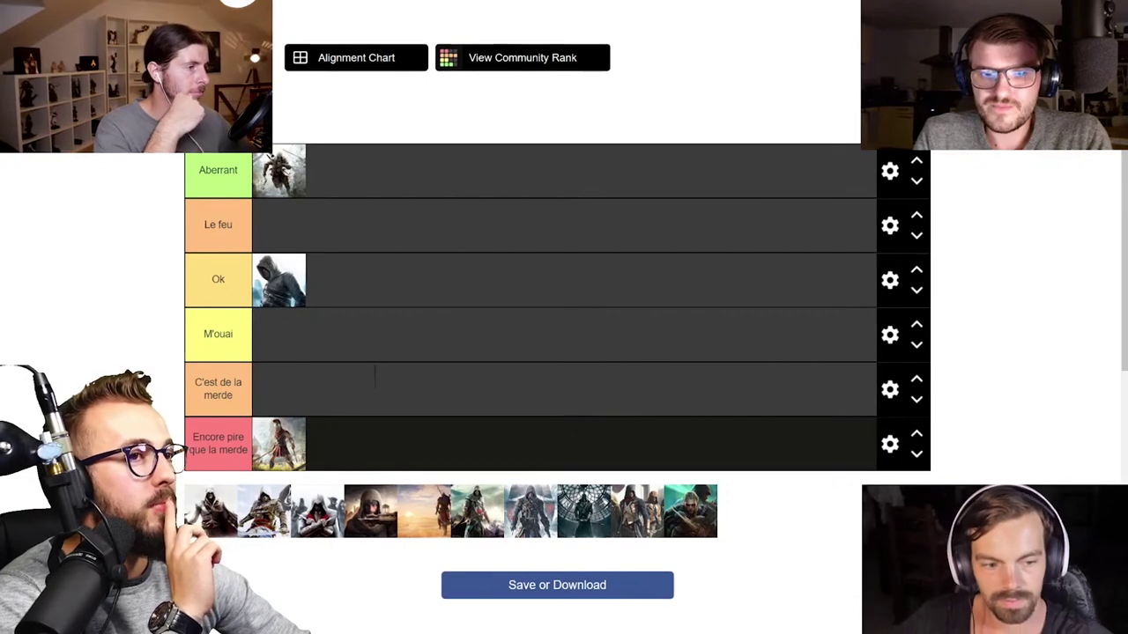
Put the Ezio trailer in Le feu and move Altaïr down from Ok to M'ouai.
drag(213, 509, 281, 225)
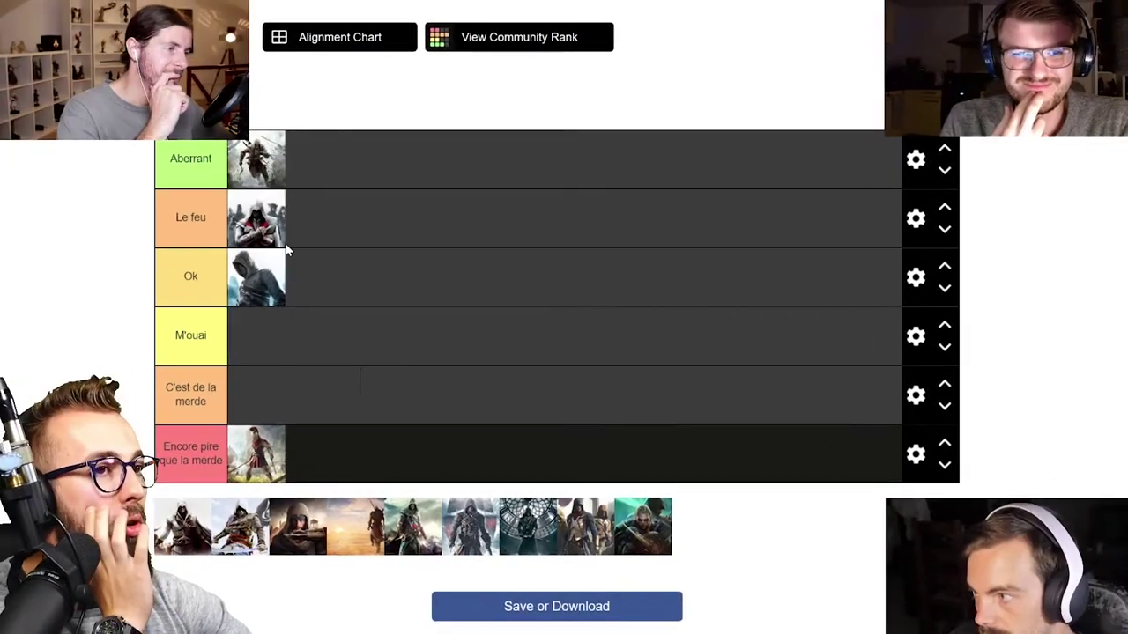
drag(281, 279, 282, 334)
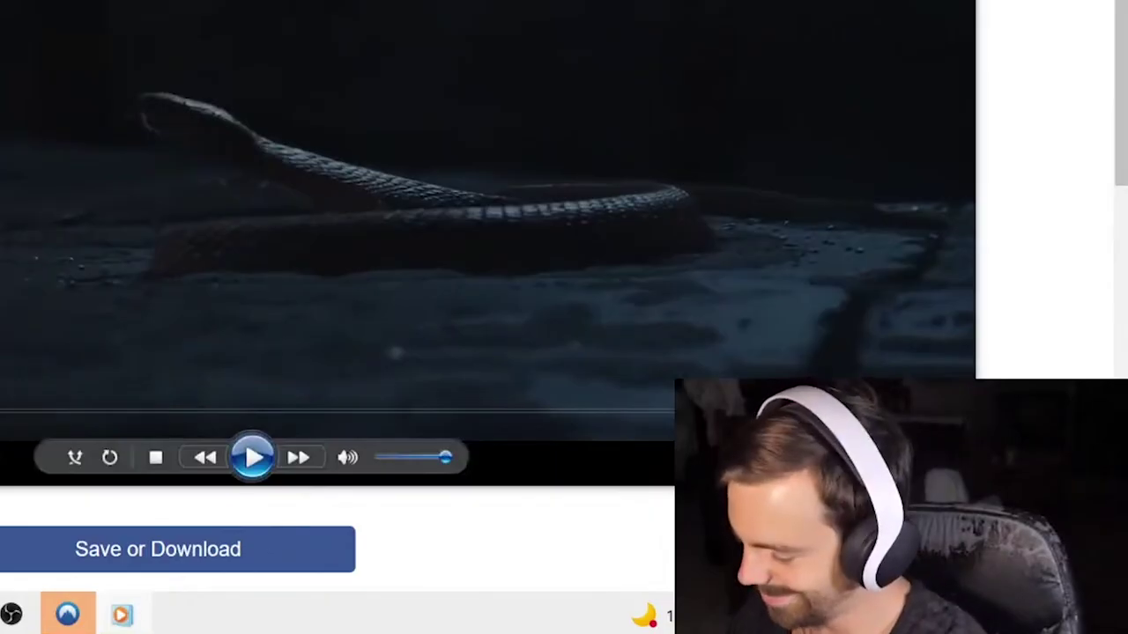
Start the hooded assassin trailer playing in Windows Media Player.
click(165, 143)
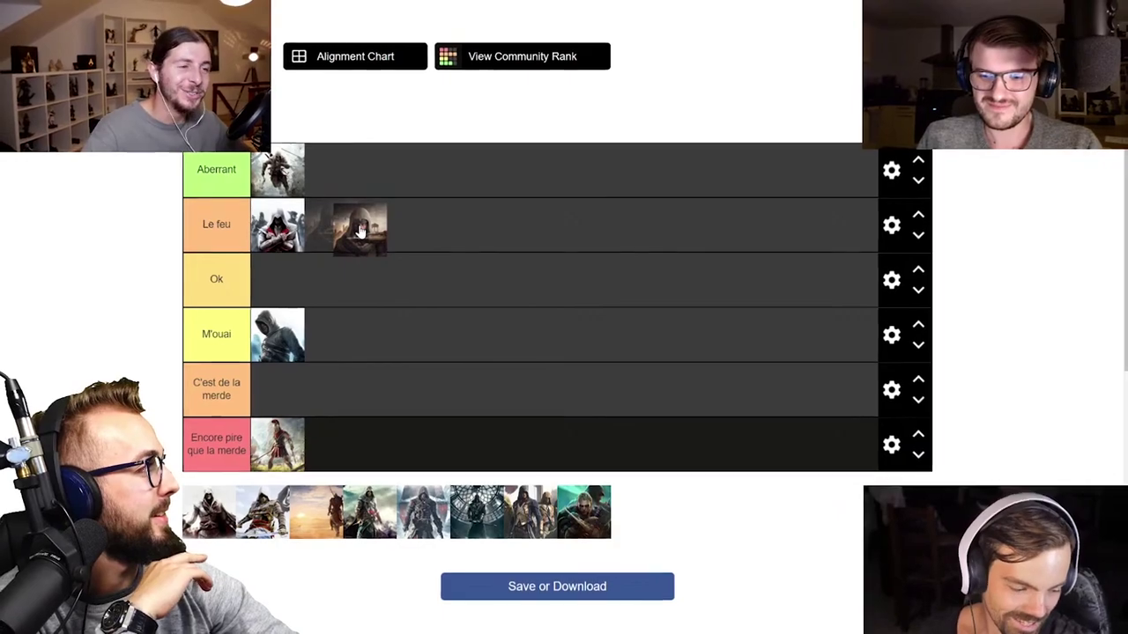
Rank the hooded trailer in Le feu, then try Rogue in the bottom tier and return it to the pool.
drag(360, 231, 360, 231)
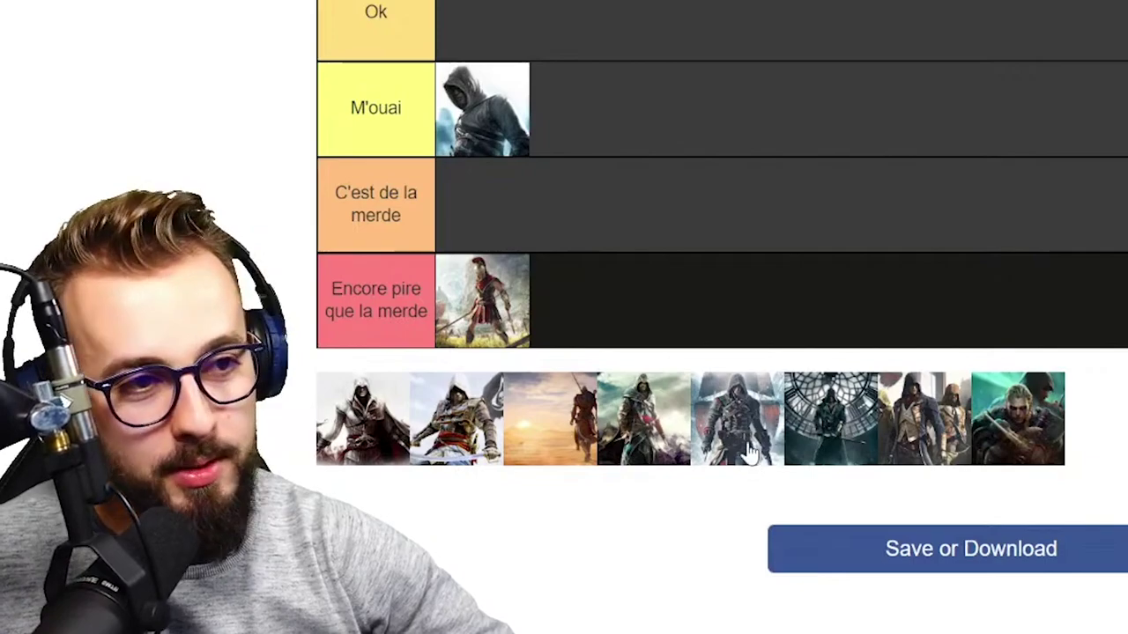
drag(753, 465, 653, 322)
drag(582, 304, 614, 410)
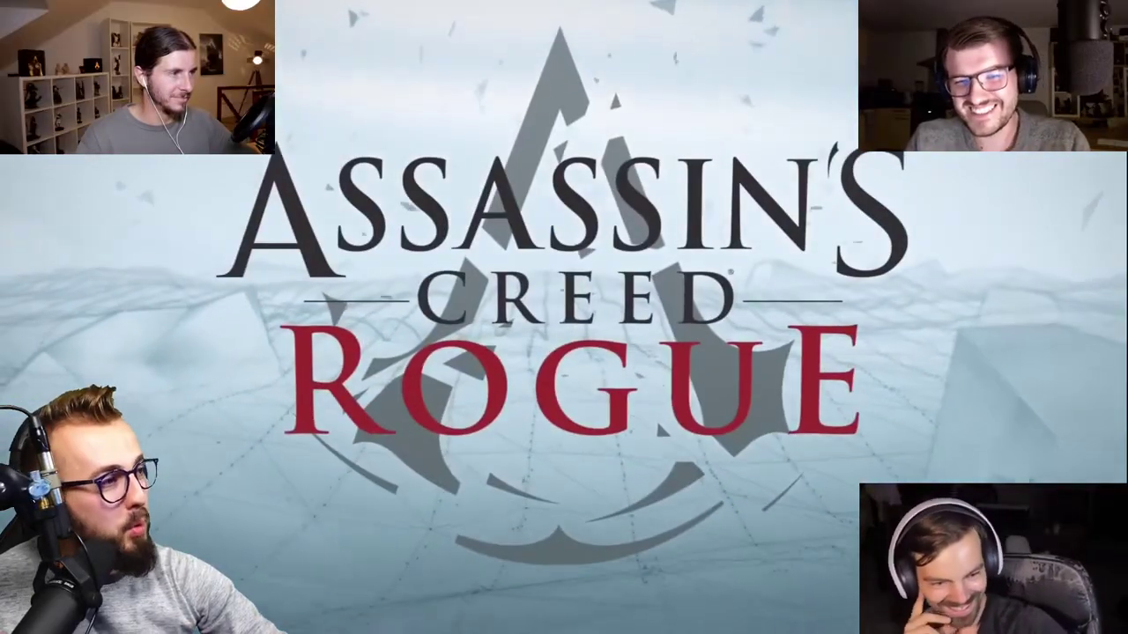
Pause the Assassin's Creed Rogue trailer.
click(770, 414)
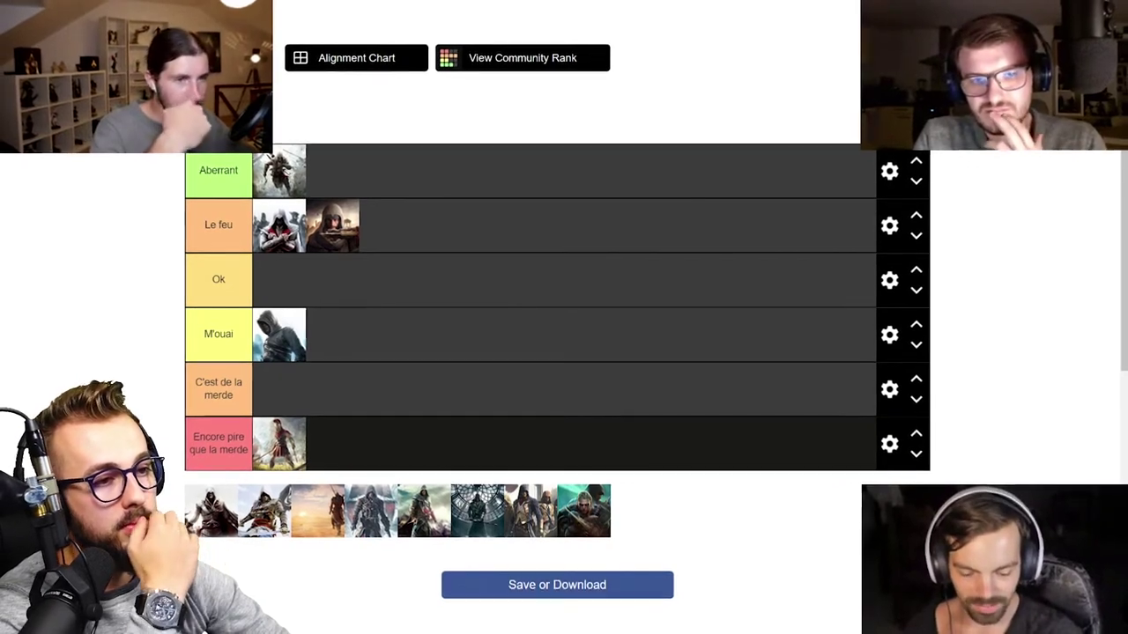
Rank the Rogue cover in M'ouai beside Altaïr and the Origins cover in Ok.
drag(424, 510, 333, 334)
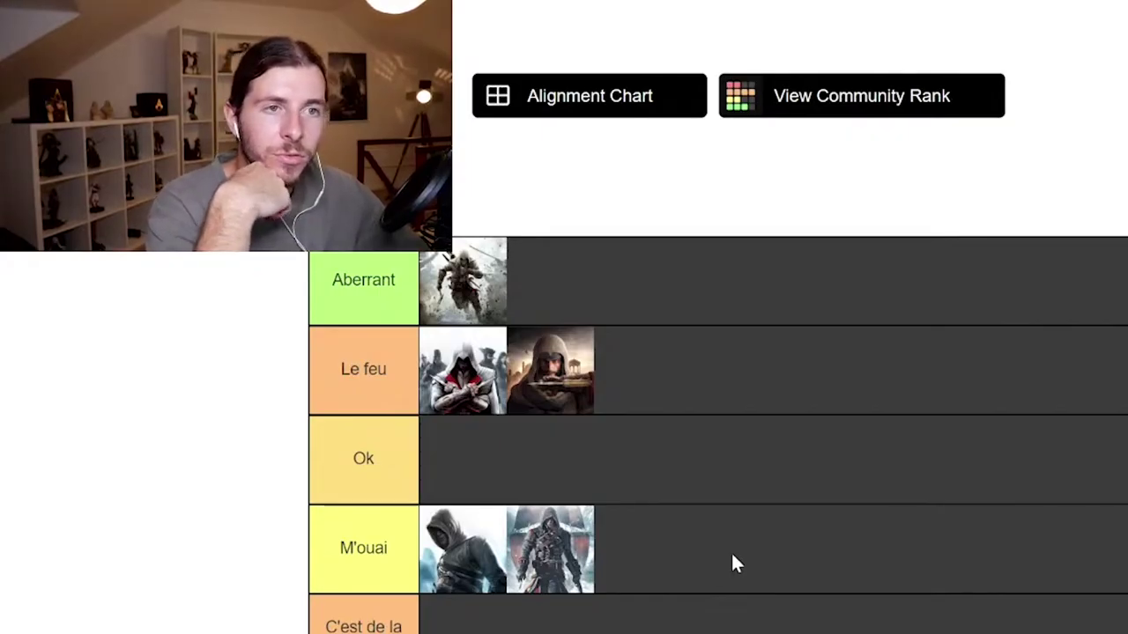
drag(608, 630, 529, 445)
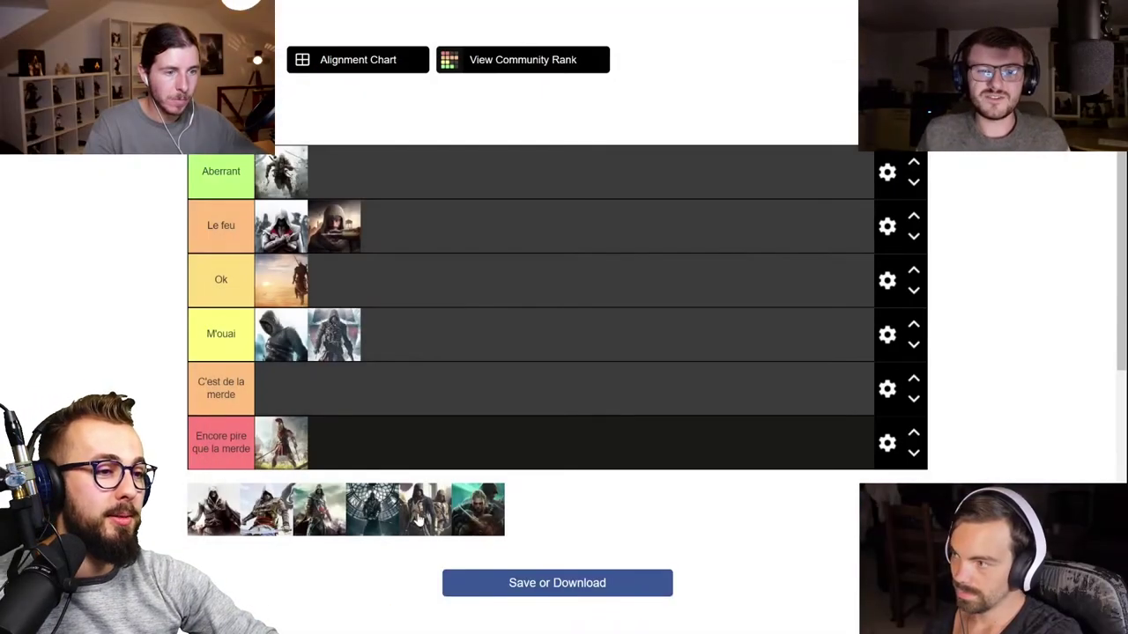
Move an unranked trailer cover into the Aberrant tier.
drag(420, 521, 348, 170)
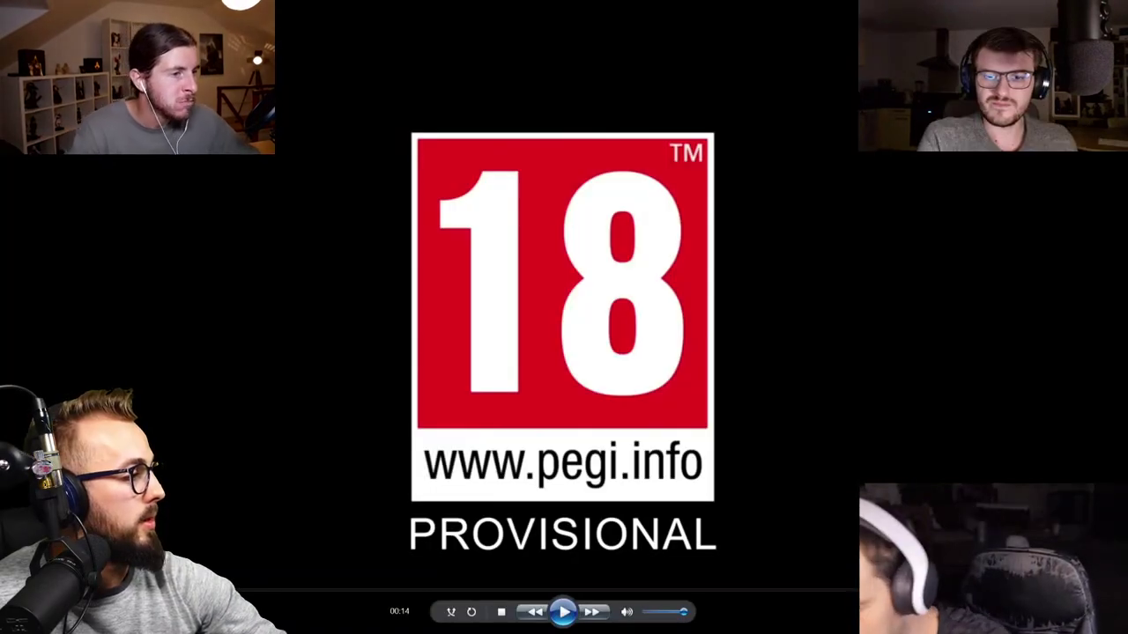
Play the Black Flag trailer, pause it at 03:18, exit fullscreen and close the player.
click(564, 611)
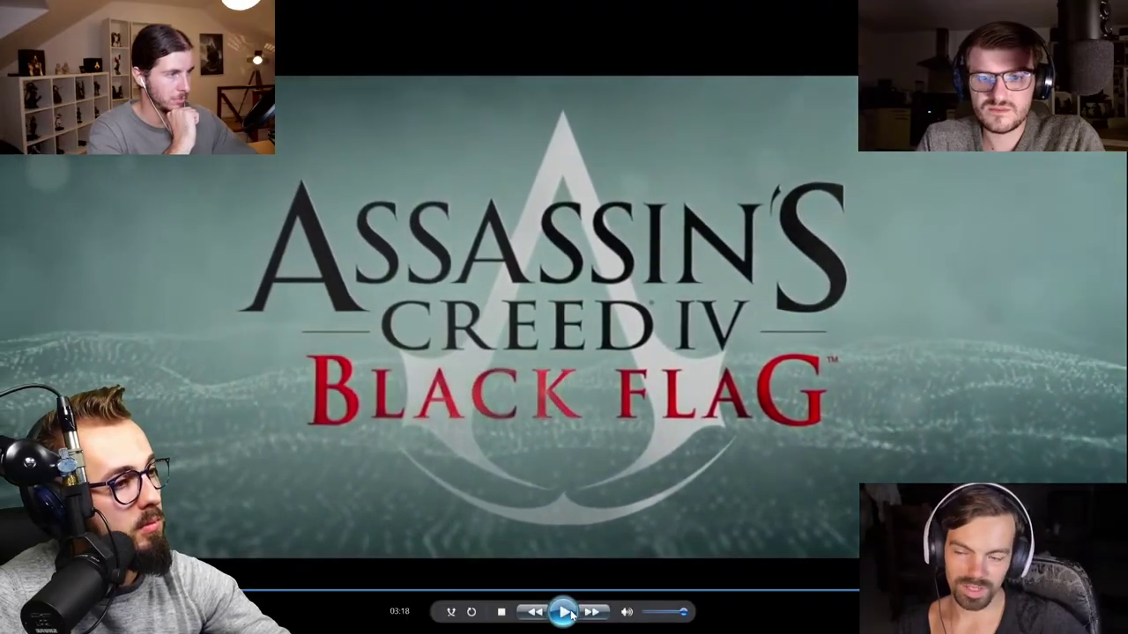
click(563, 612)
key(Escape)
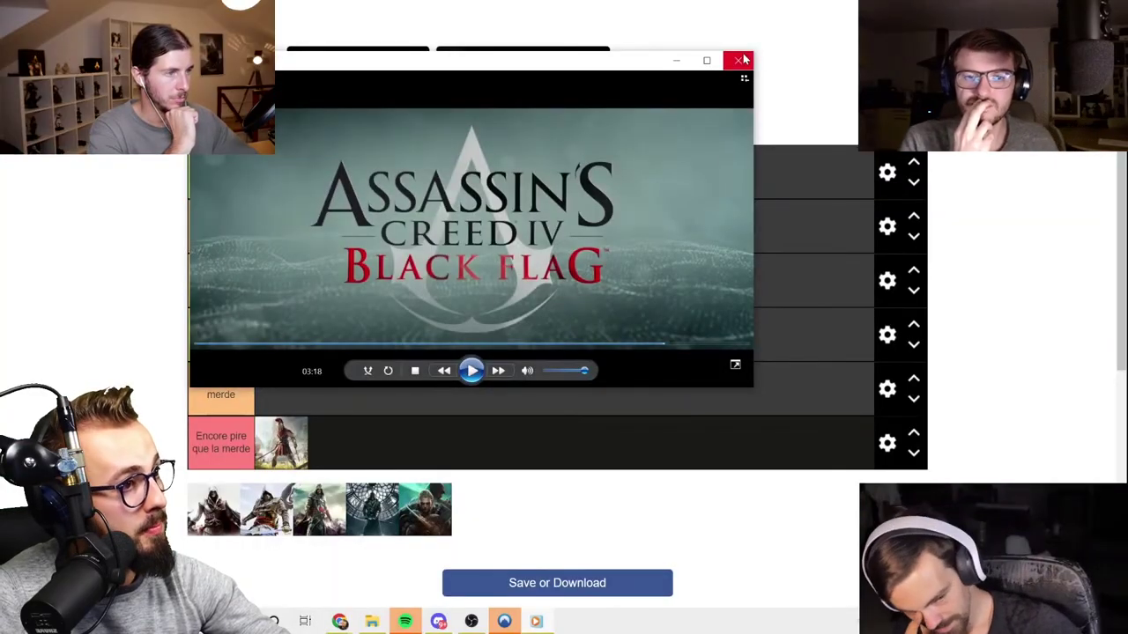
click(739, 60)
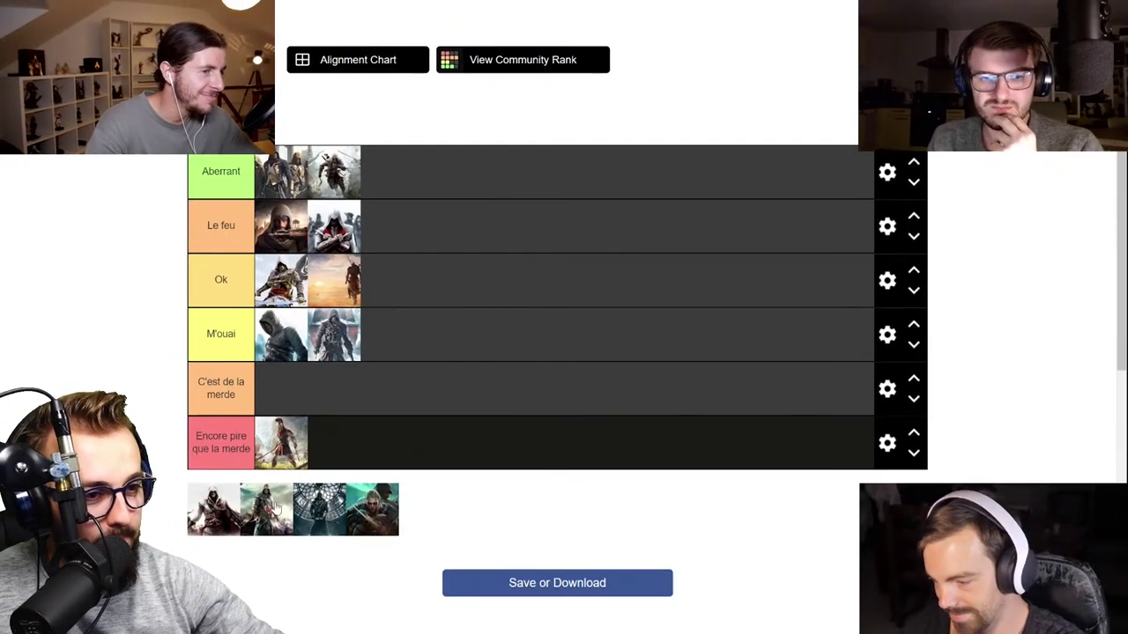
Add covers to Aberrant and Le feu, then shuffle the Ezio trailers so Le feu holds three.
mouse_move(275, 507)
mouse_down()
mouse_move(461, 339)
mouse_move(427, 173)
mouse_up()
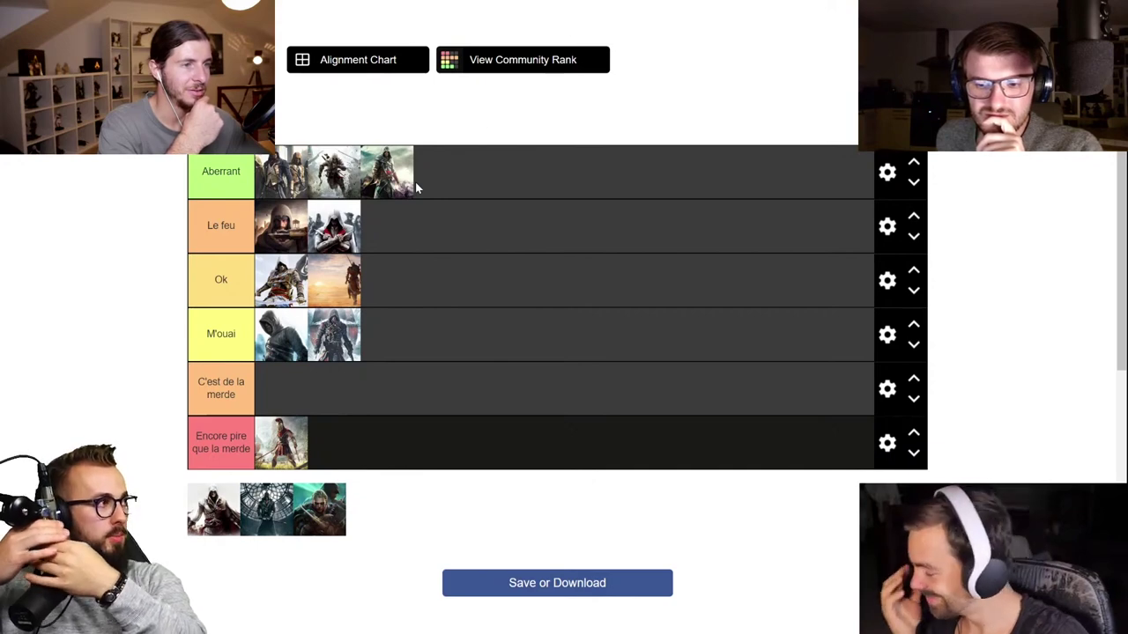
drag(213, 509, 398, 250)
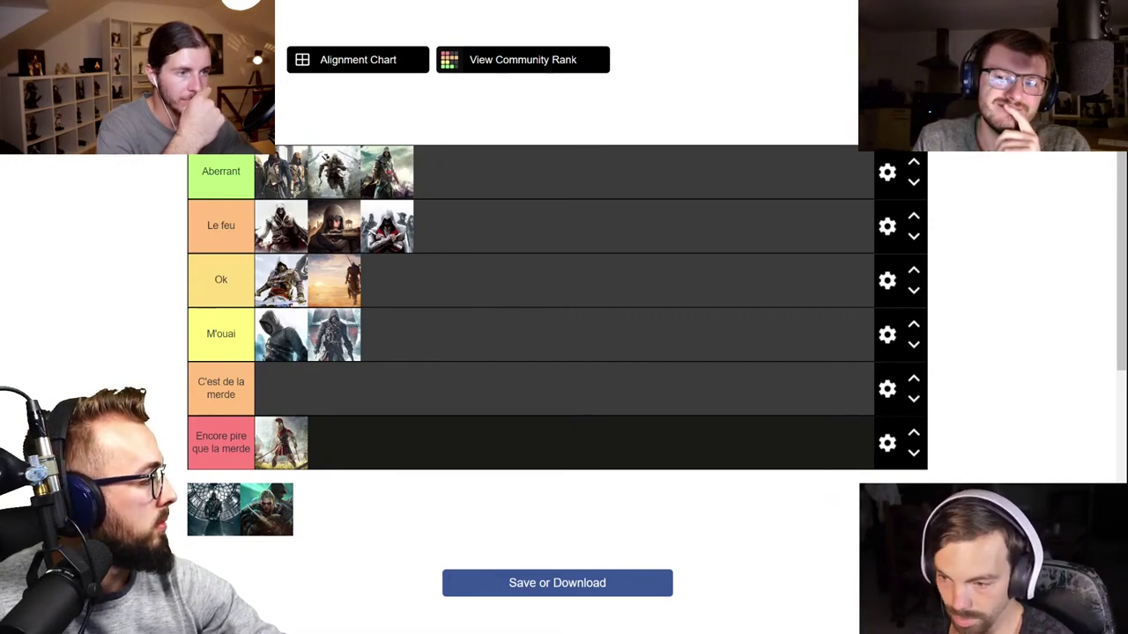
drag(280, 225, 280, 280)
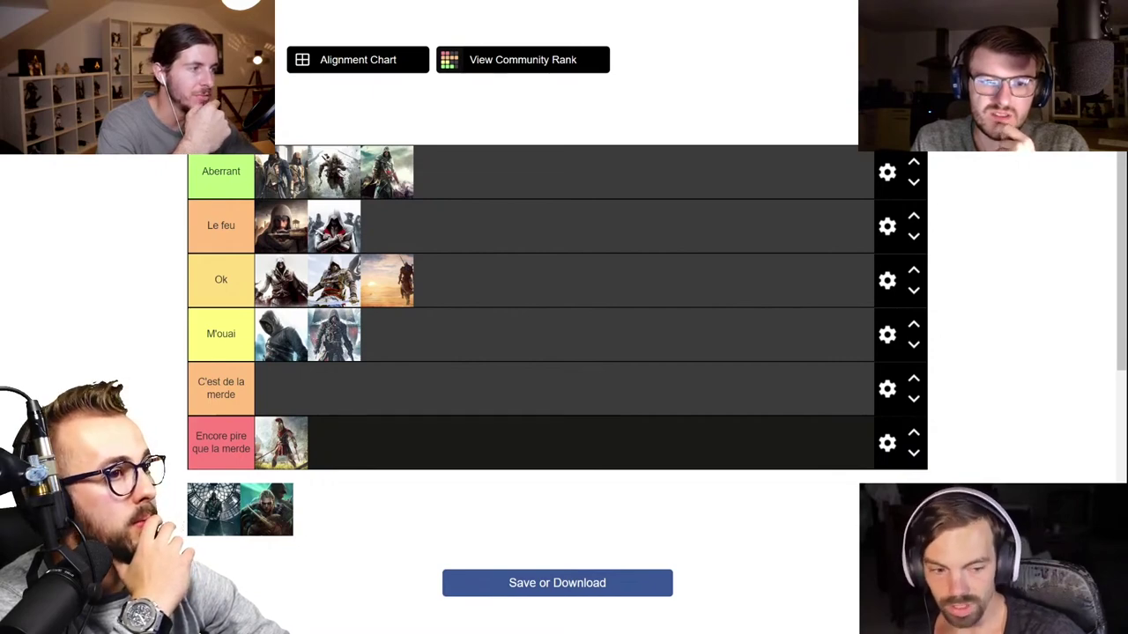
drag(289, 291, 359, 287)
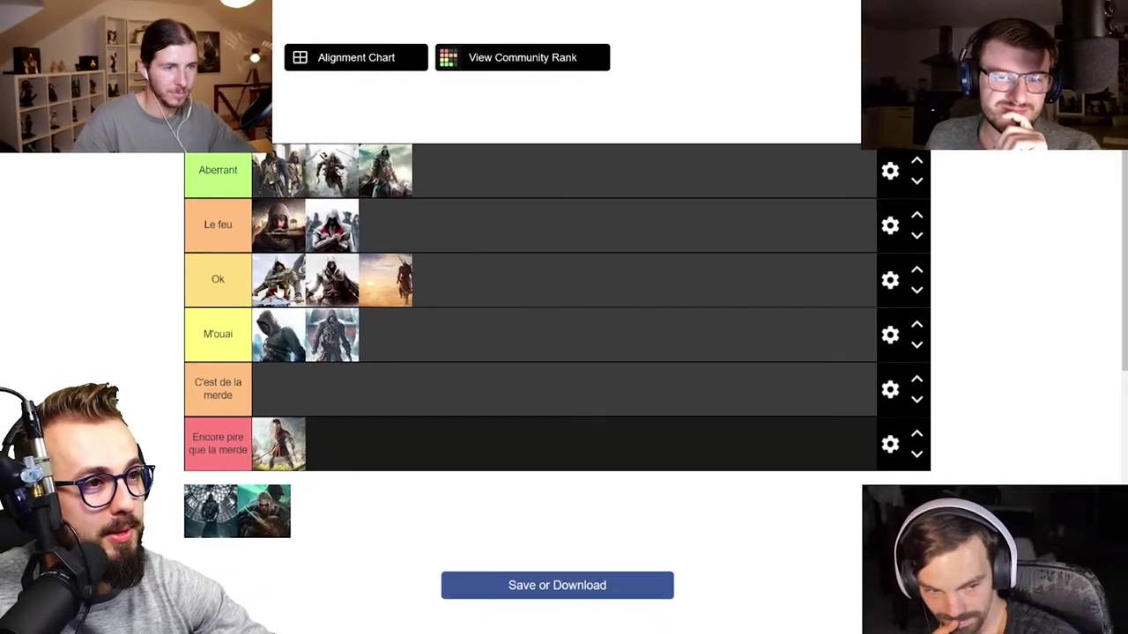
drag(328, 280, 377, 239)
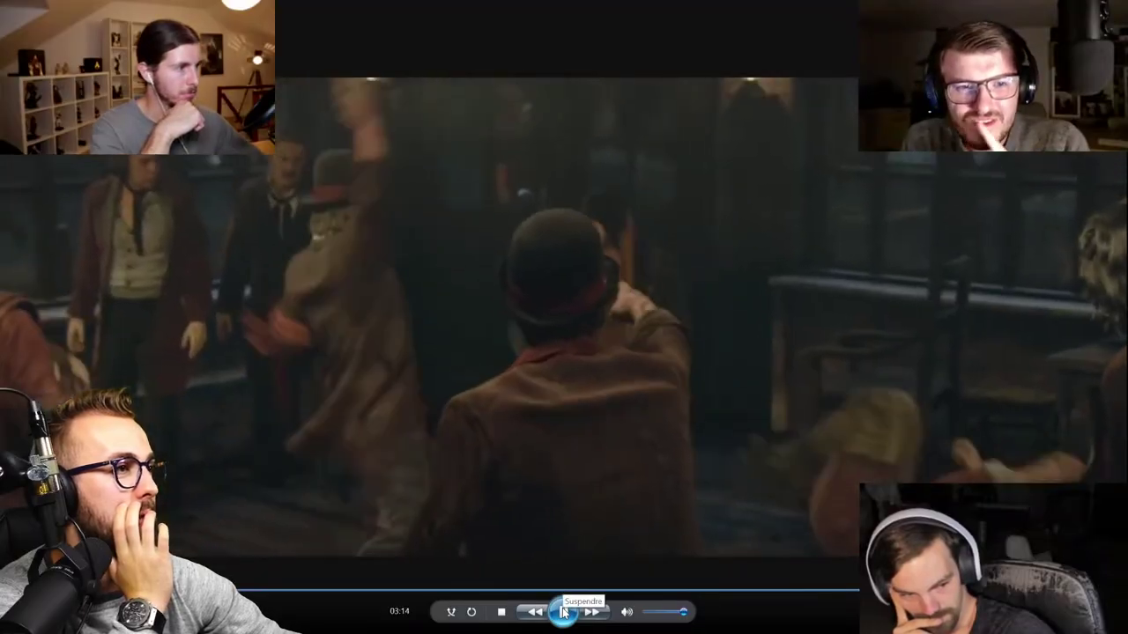
Pause the Victorian London trailer playing in Windows Media Player.
click(564, 611)
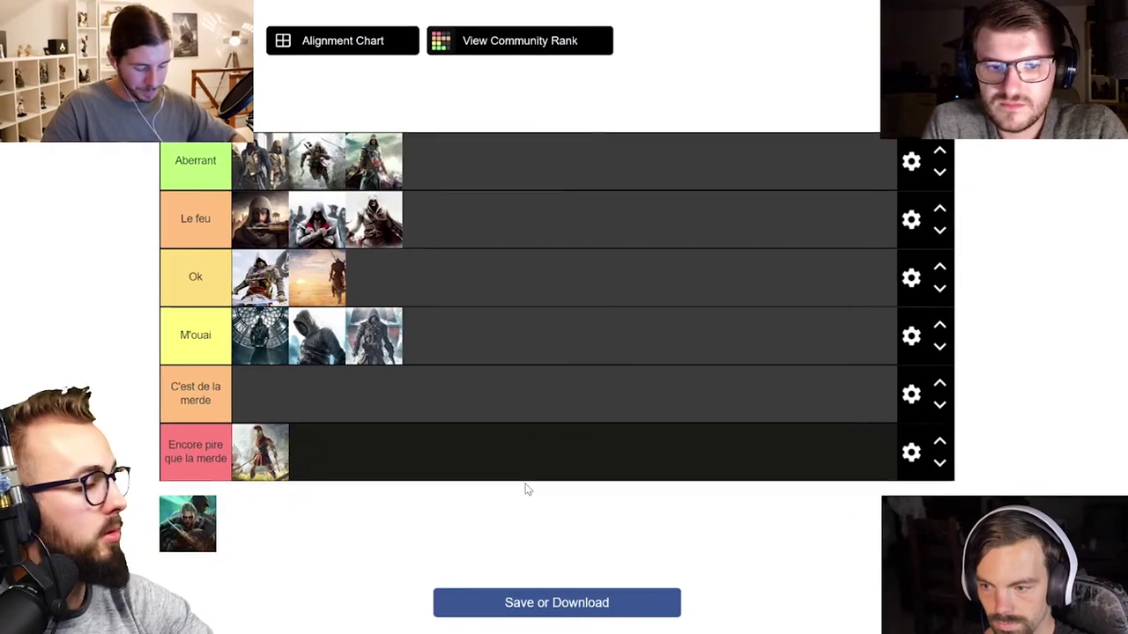
Place an unranked trailer into the Ok tier and move the desert trailer to Ok's end.
mouse_move(187, 523)
mouse_down()
mouse_move(452, 291)
mouse_move(404, 288)
mouse_up()
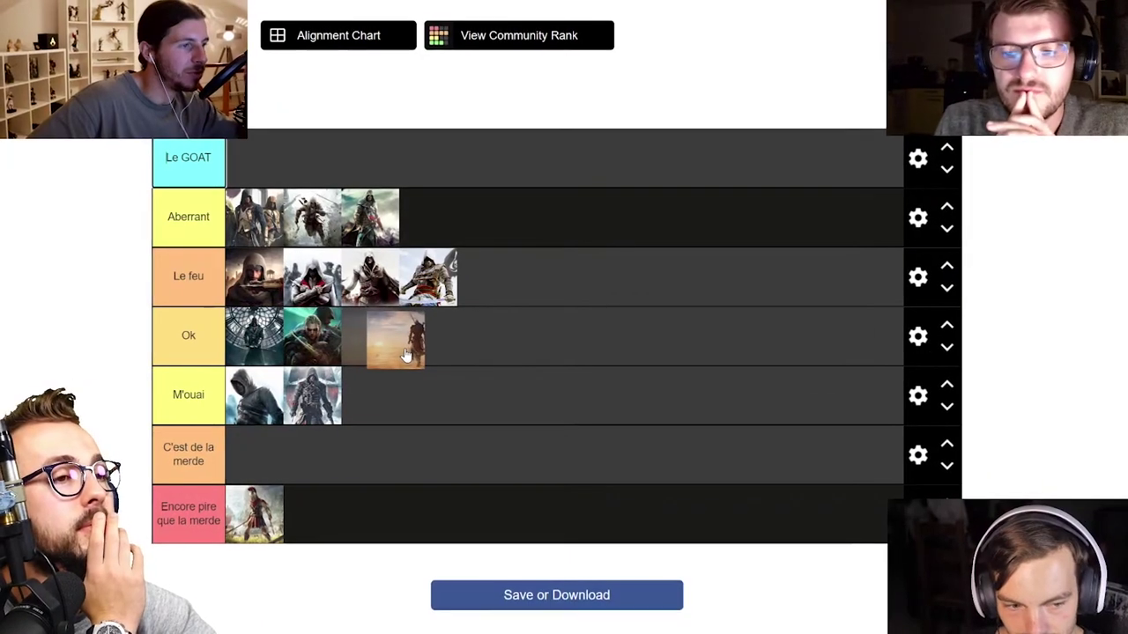
drag(256, 334, 405, 346)
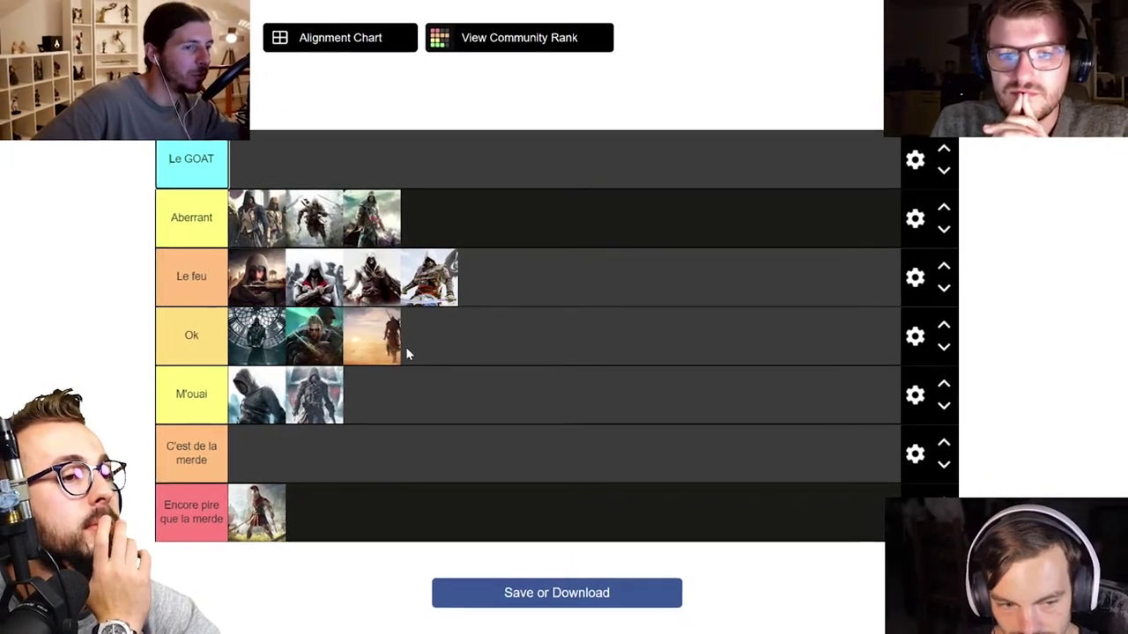
Move the Big Ben trailer to the second Ok slot so the green hooded cover leads.
drag(256, 334, 319, 335)
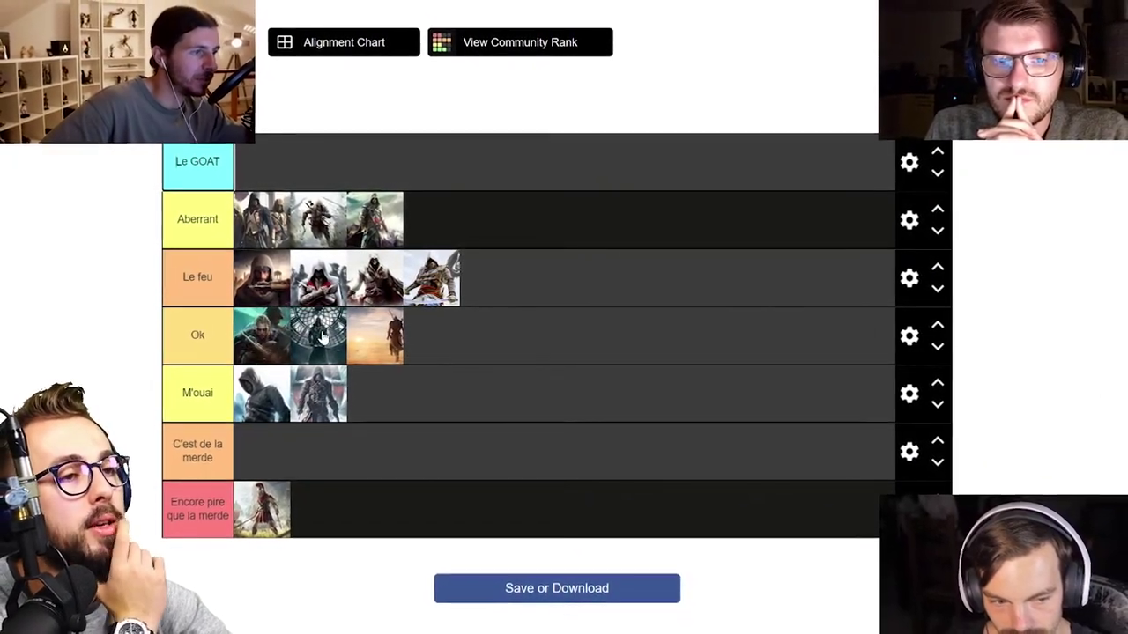